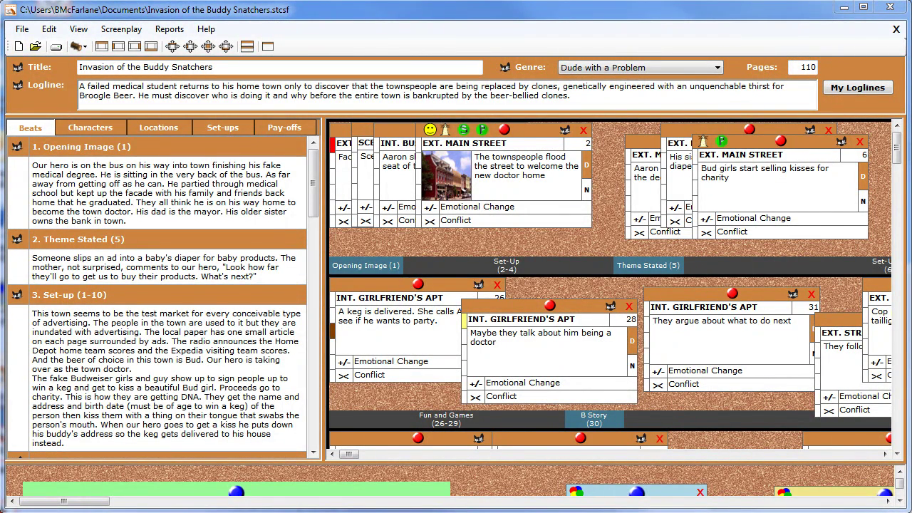
Step: Switch from the beat board to the General Notes corkboard
left_click(226, 46)
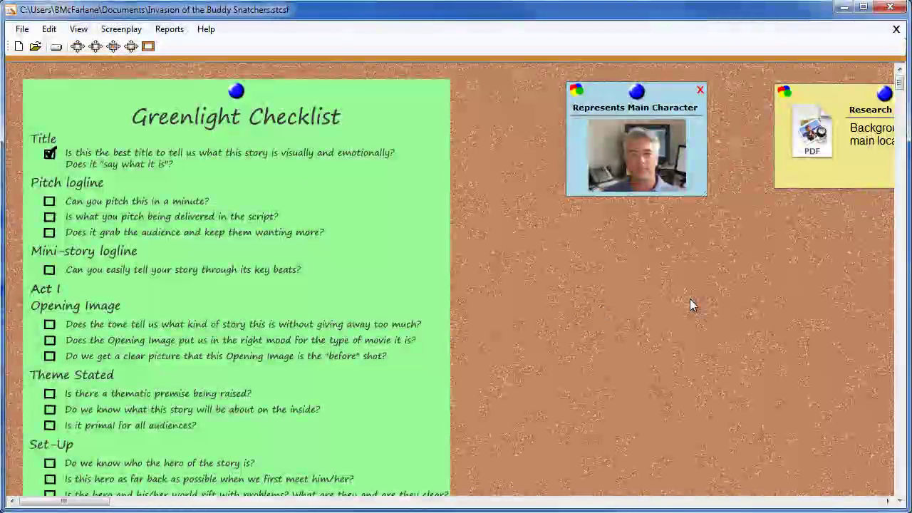
Step: Narrow the window and move the Research on City card below the Represents Main Character card
left_click_drag(903, 257, 544, 301)
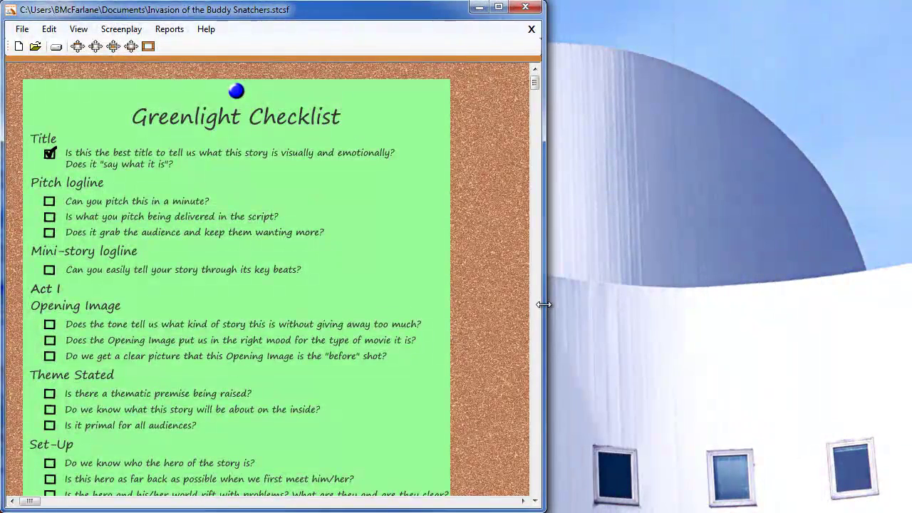
left_click_drag(29, 504, 253, 505)
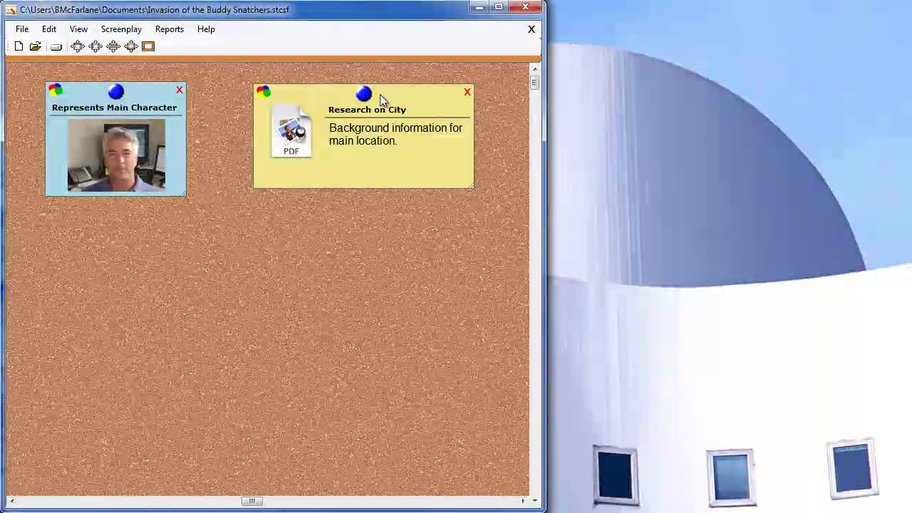
left_click_drag(369, 96, 150, 229)
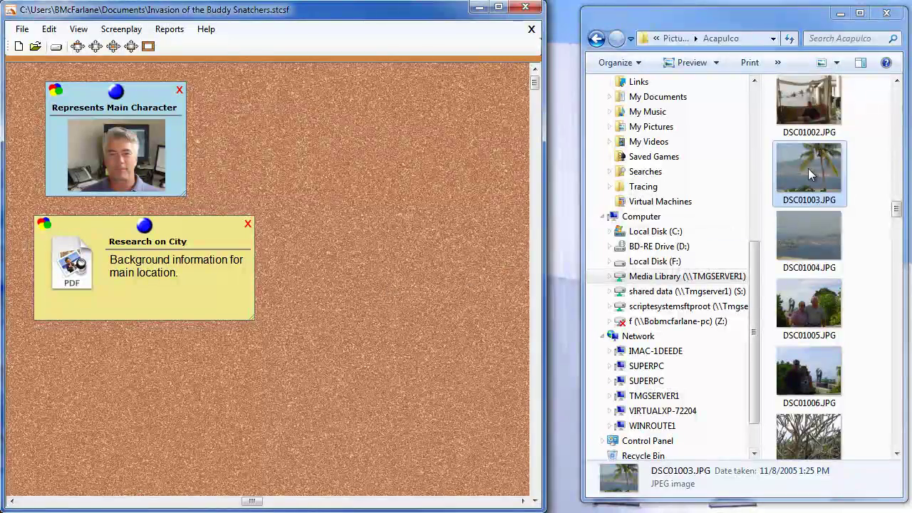
Step: Attach photo DSC01003.JPG as a card titled 'Acapulco Location' and make it narrower and taller
left_click_drag(810, 171, 350, 235)
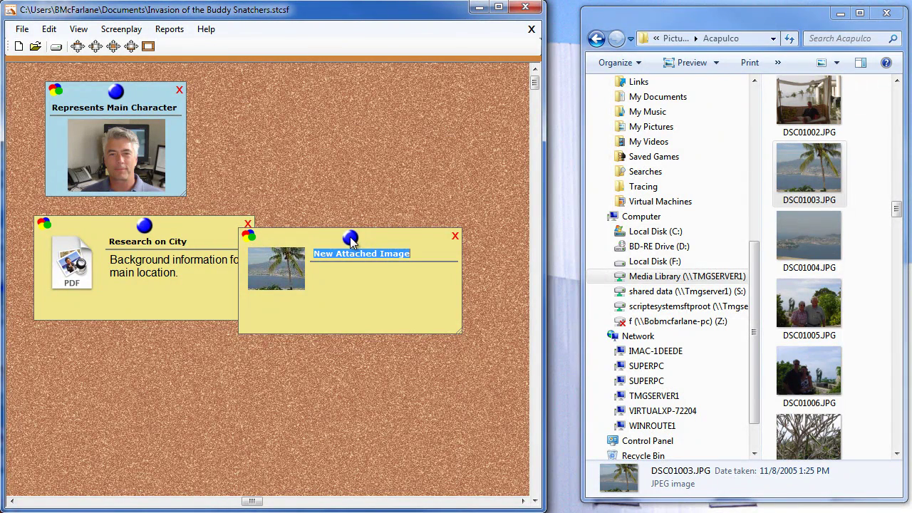
type("Acapulco Location")
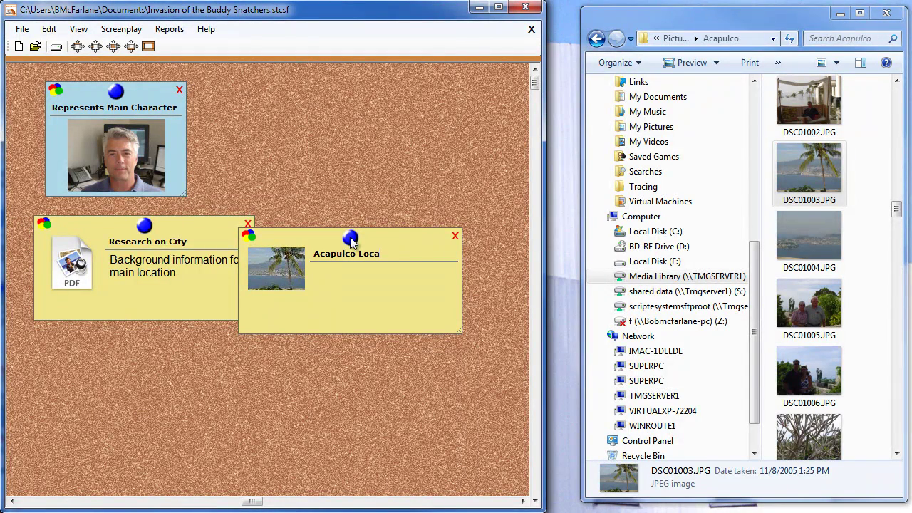
left_click(275, 268)
left_click_drag(461, 331, 379, 344)
Step: Give the Acapulco card the note 'Detailed info about the location.' and hide Explorer
double_click(322, 300)
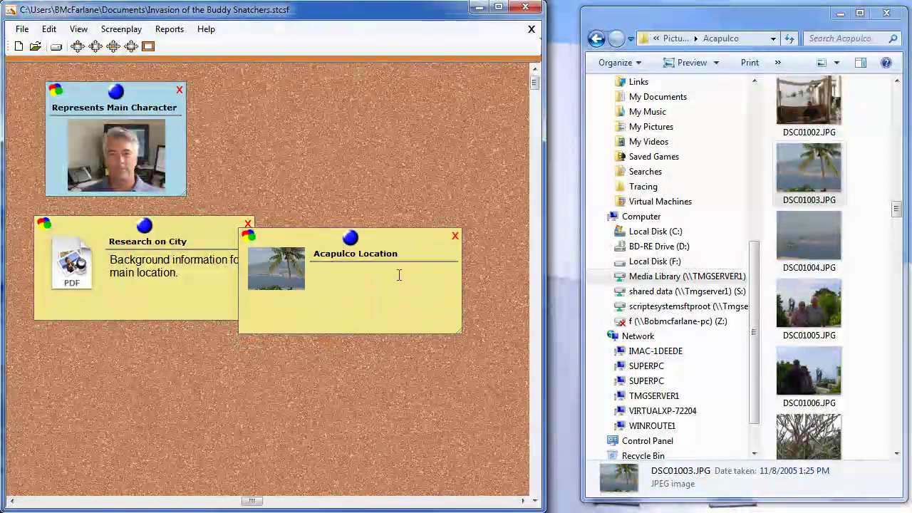
type("Detailed ")
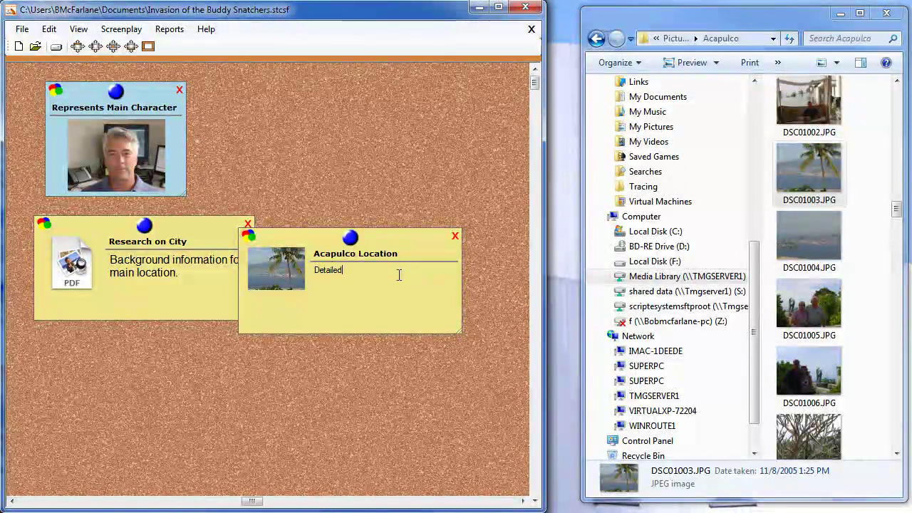
type("info about t")
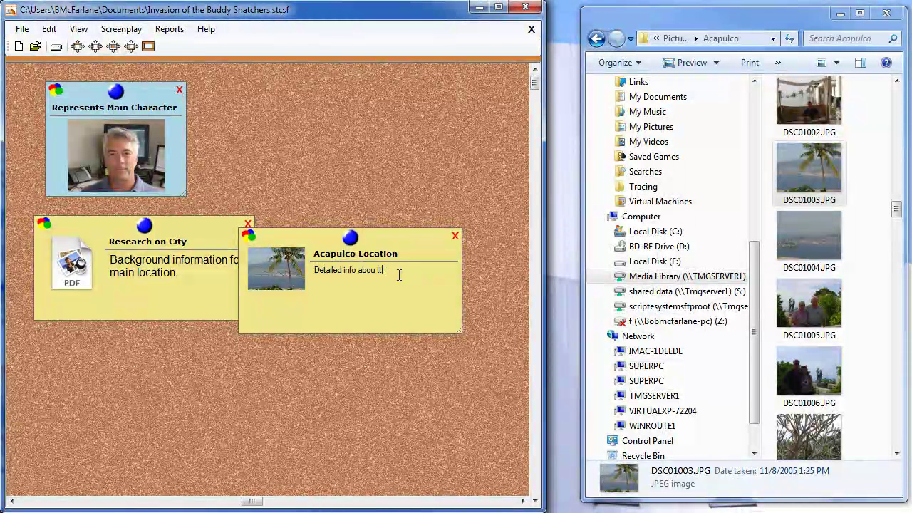
type("he location.")
left_click(841, 13)
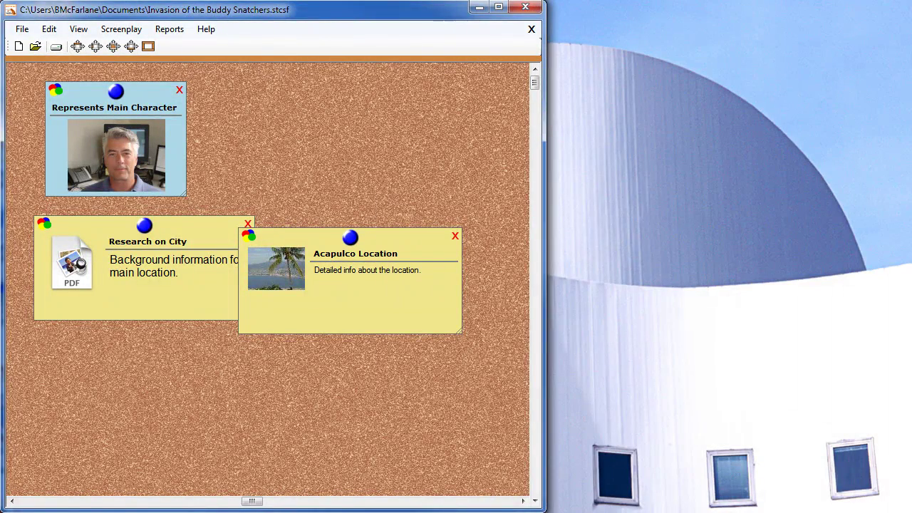
Step: Attach STCSBChpt3.pdf as a card titled 'Save the Cat! Strikes Back' and open the PDF
key("alt+Tab")
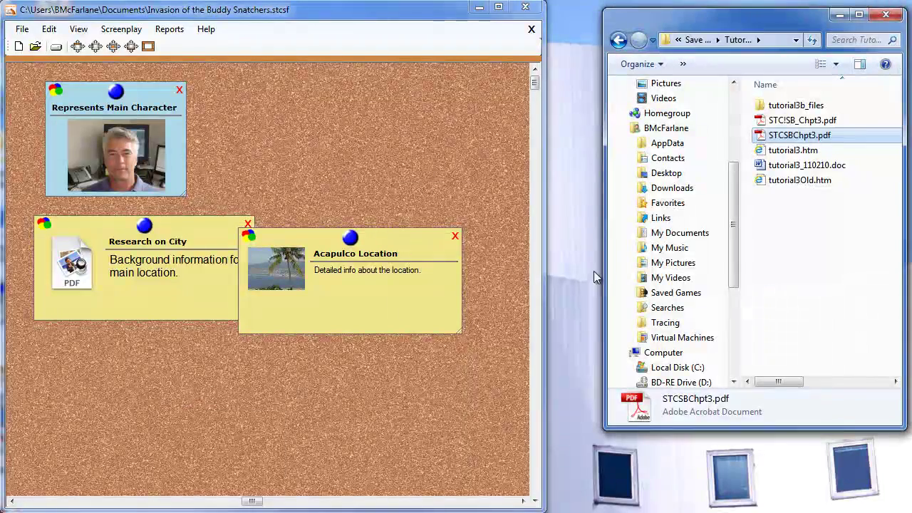
left_click_drag(821, 139, 277, 158)
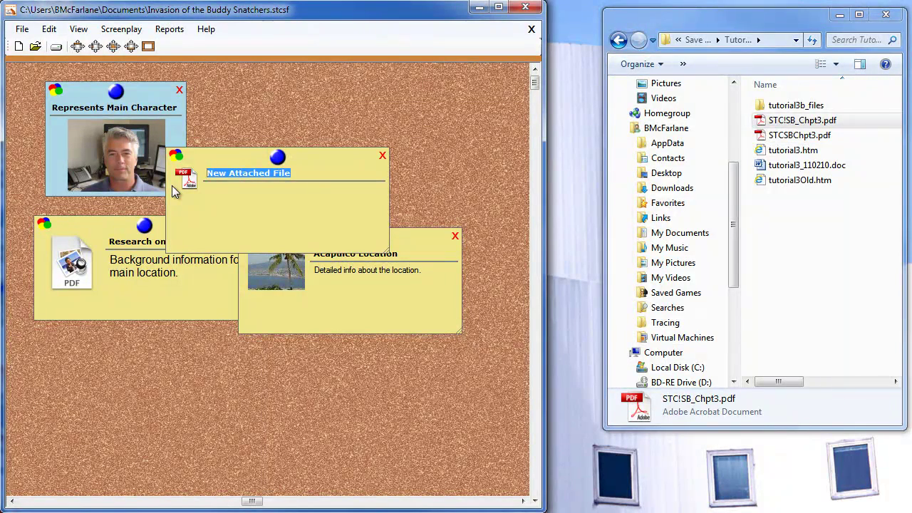
type("Save the C")
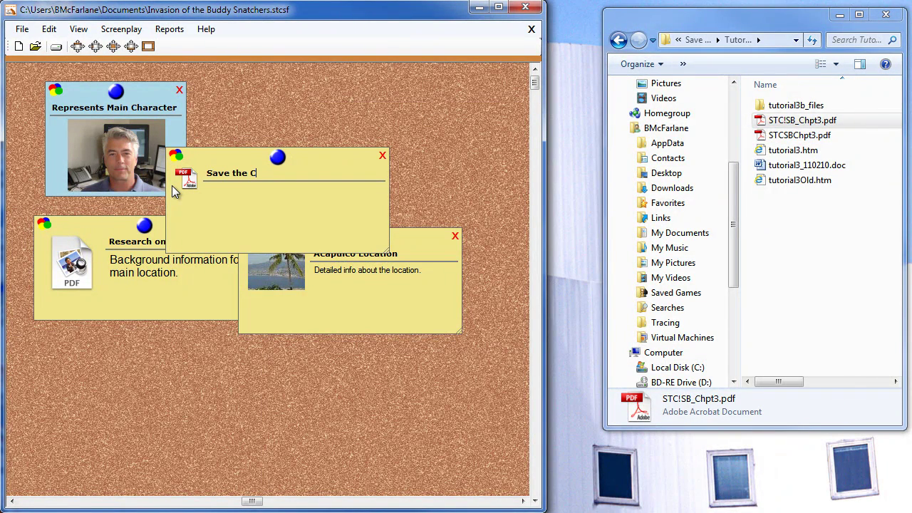
type("at! Strikes Back")
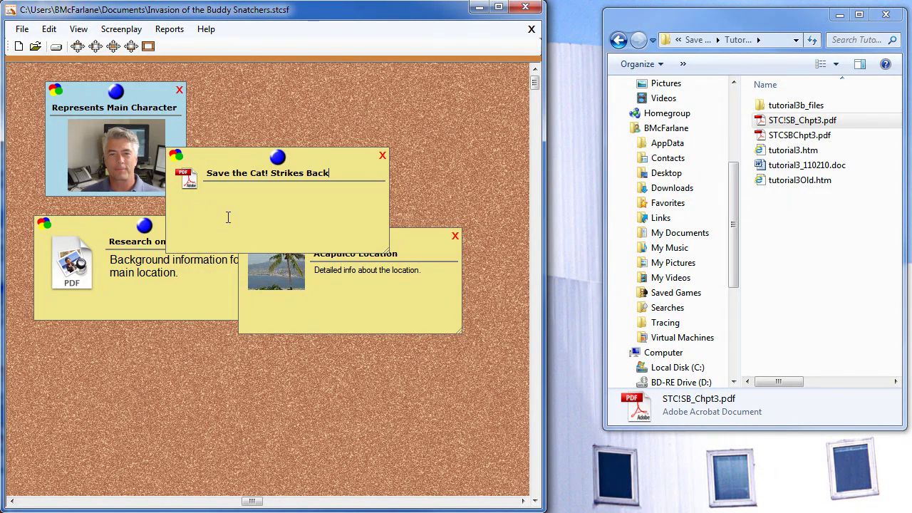
double_click(188, 182)
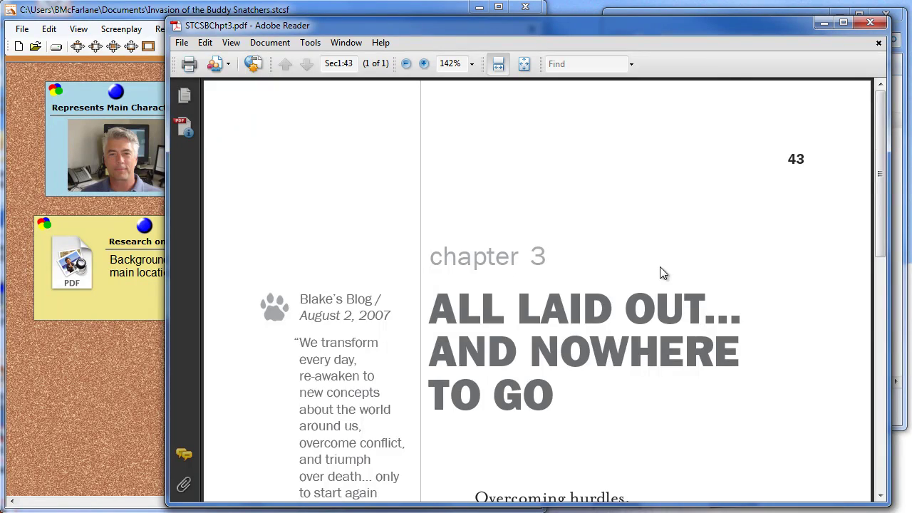
Step: Scroll through the chapter 3 PDF in Adobe Reader, then close it
scroll(662, 273, "down", 10)
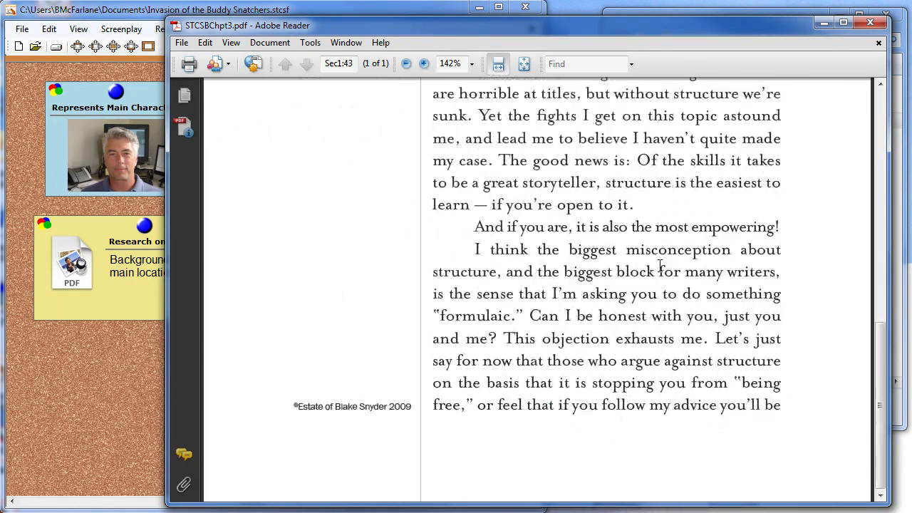
scroll(661, 266, "up", 2)
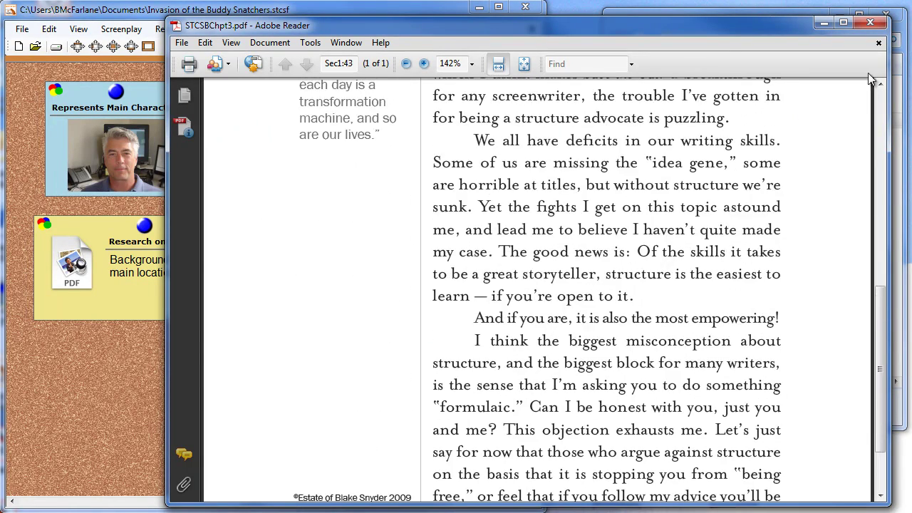
left_click(879, 43)
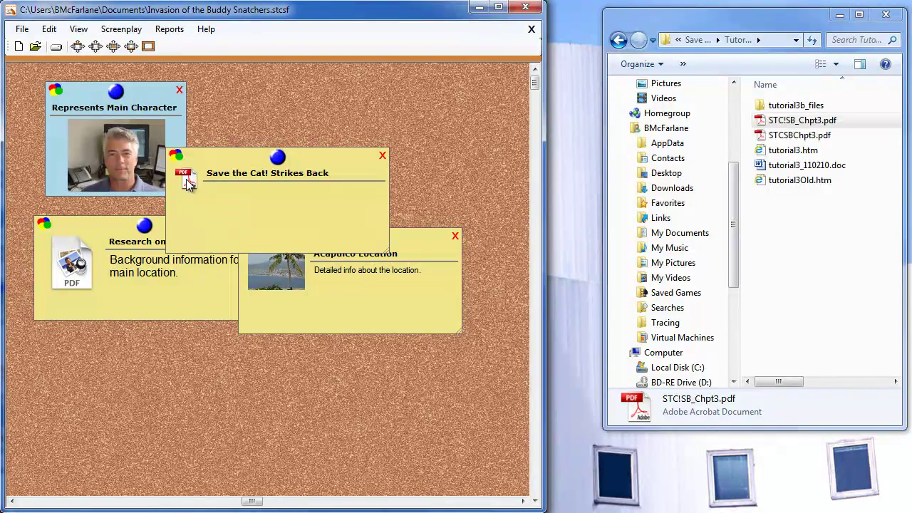
Step: Move the Strikes Back card clear, then view the Acapulco photo full size and close it
left_click_drag(187, 182, 230, 125)
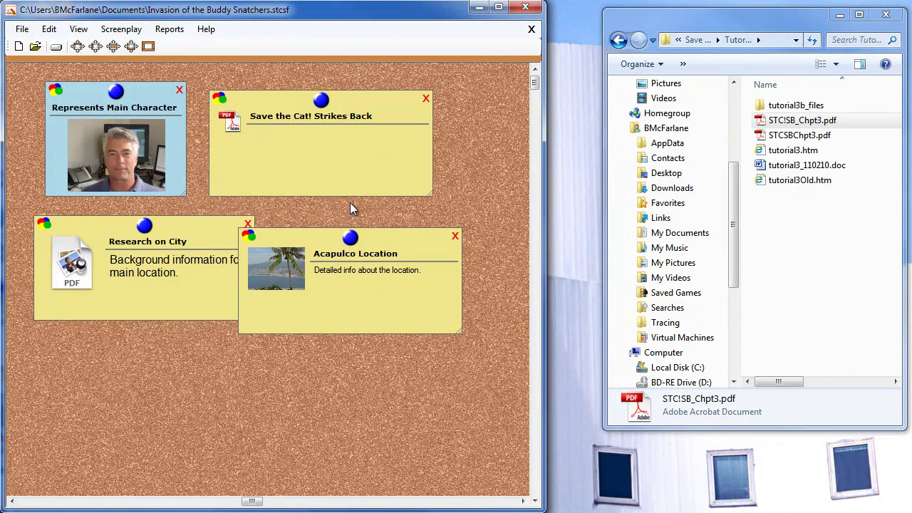
left_click(276, 277)
right_click(274, 272)
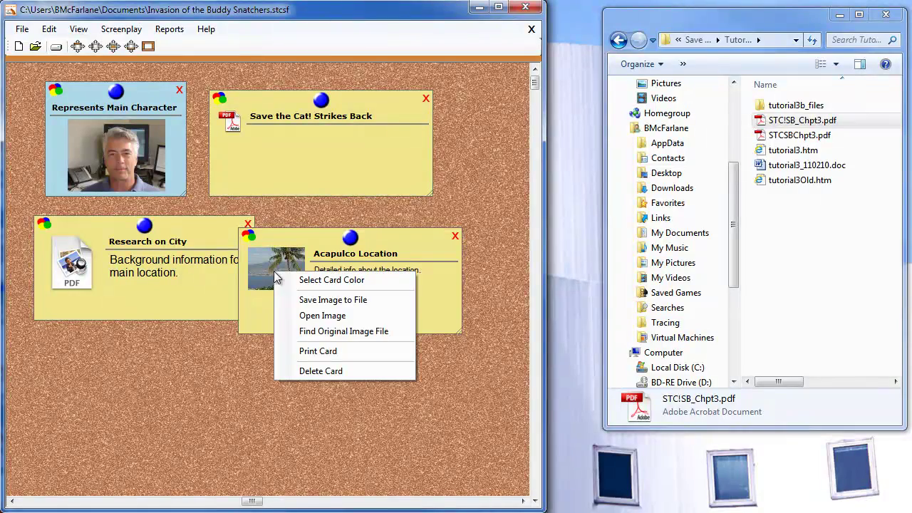
left_click(319, 316)
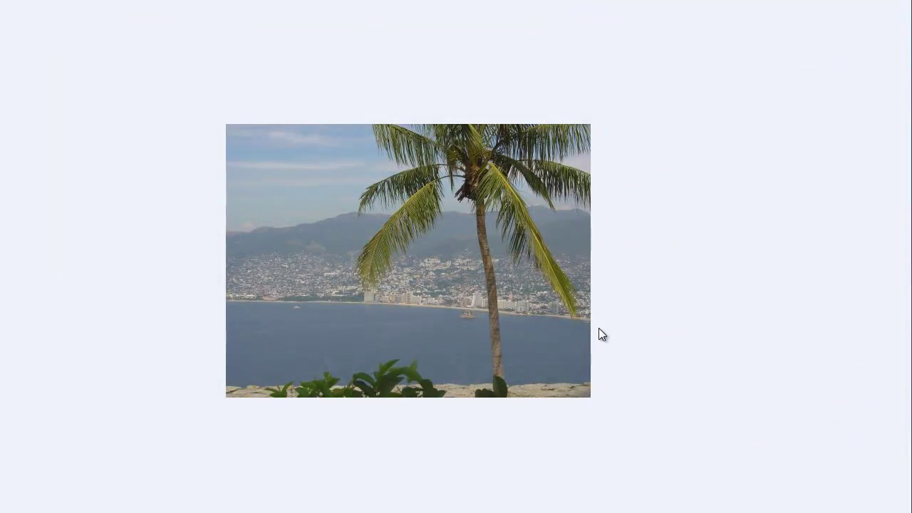
left_click(742, 79)
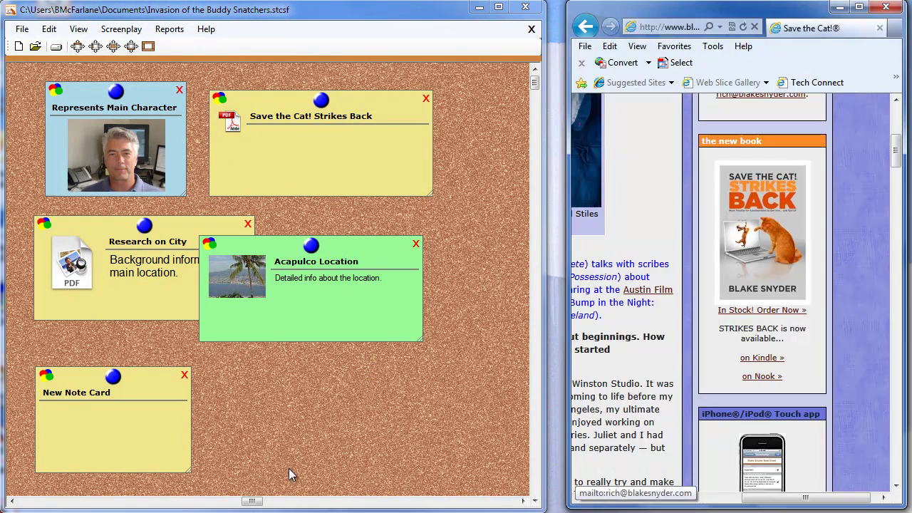
Step: Copy the STRIKES BACK book cover from Internet Explorer and paste it onto the corkboard
right_click(756, 238)
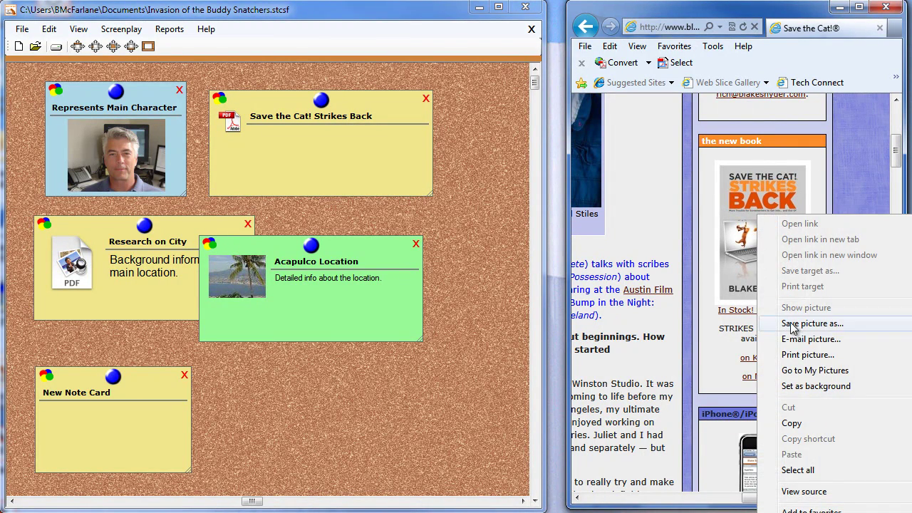
left_click(799, 425)
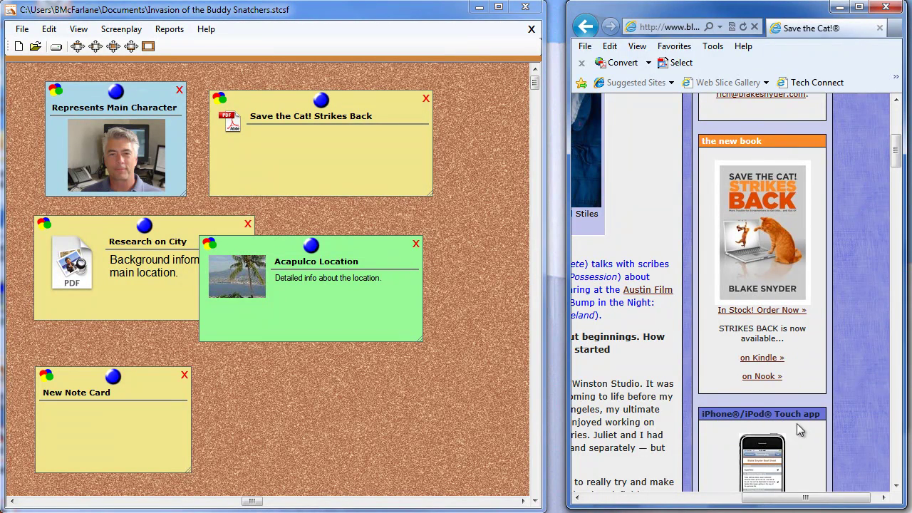
left_click(292, 380)
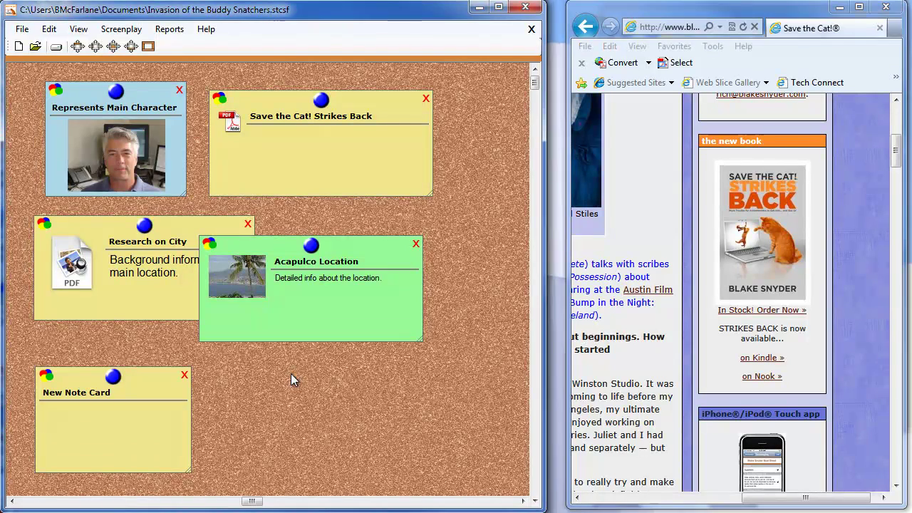
key("ctrl+v")
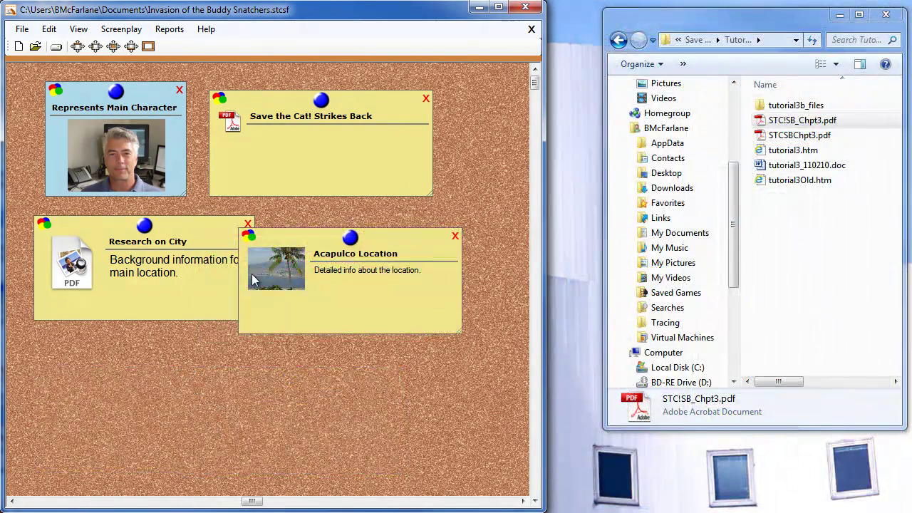
Step: Colour the Acapulco Location card light green instead of yellow
left_click(250, 238)
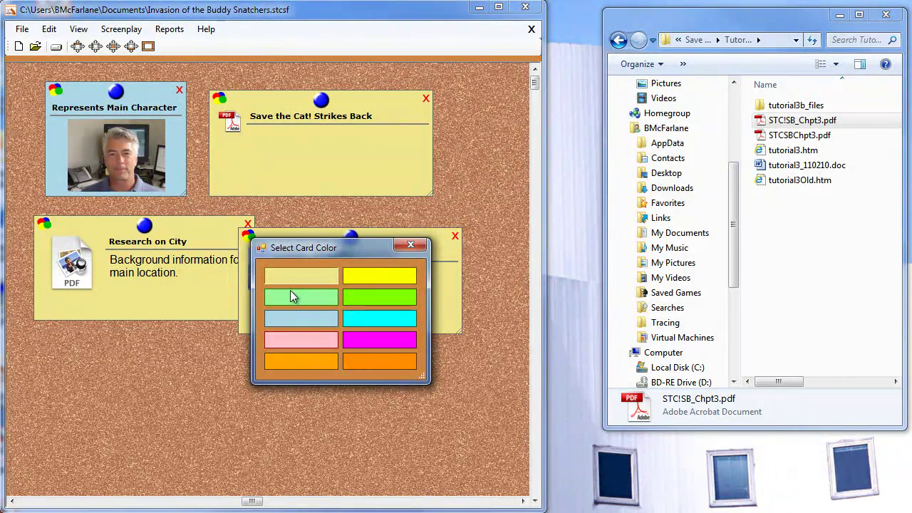
left_click(297, 298)
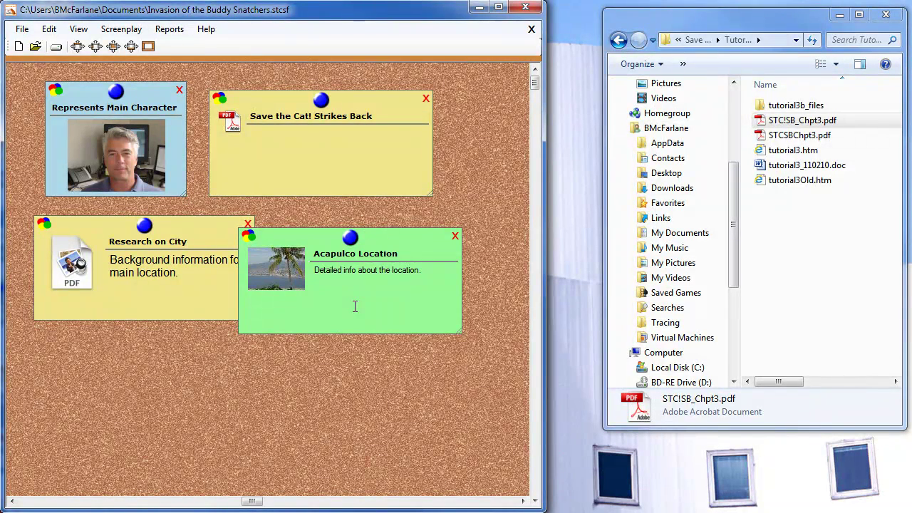
left_click(175, 31)
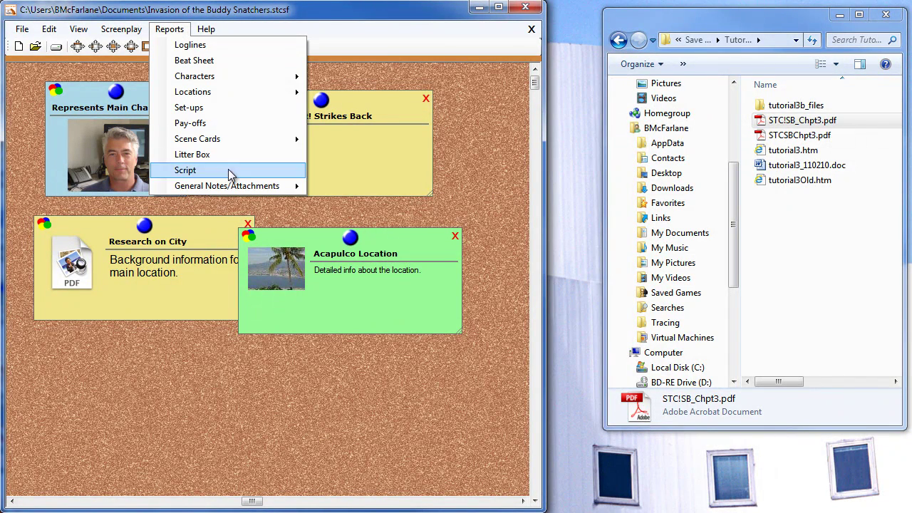
Step: Preview the General Notes/Attachments report sorted by colour, then close the preview
mouse_move(237, 184)
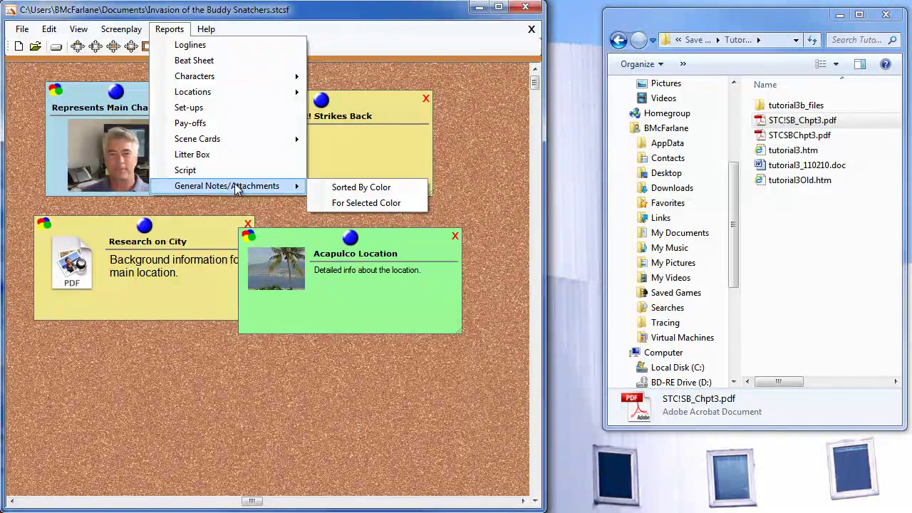
left_click(387, 188)
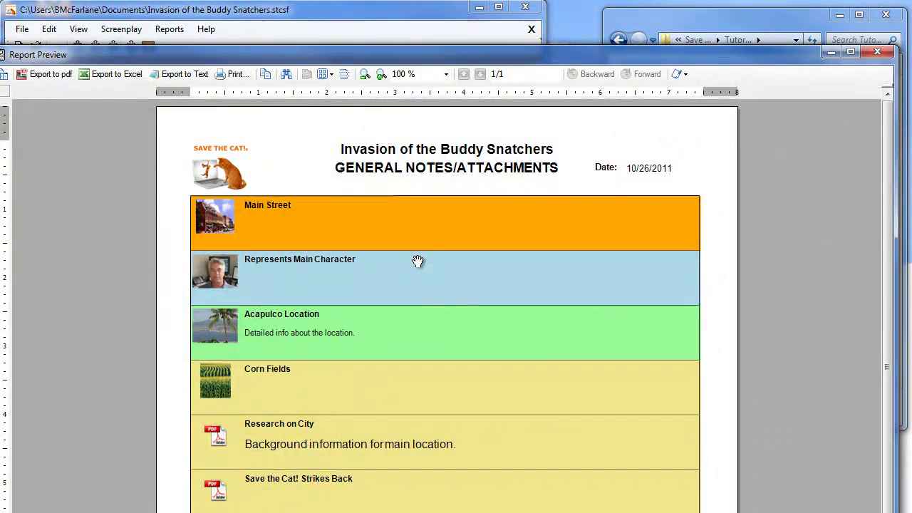
left_click(877, 52)
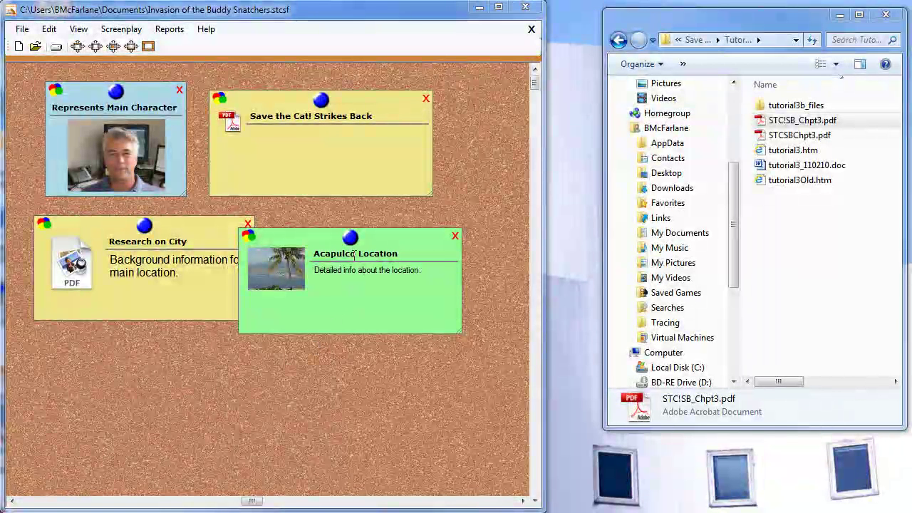
Step: Nudge the Acapulco Location card left and down to overlap Research on City more
left_click_drag(354, 242, 313, 245)
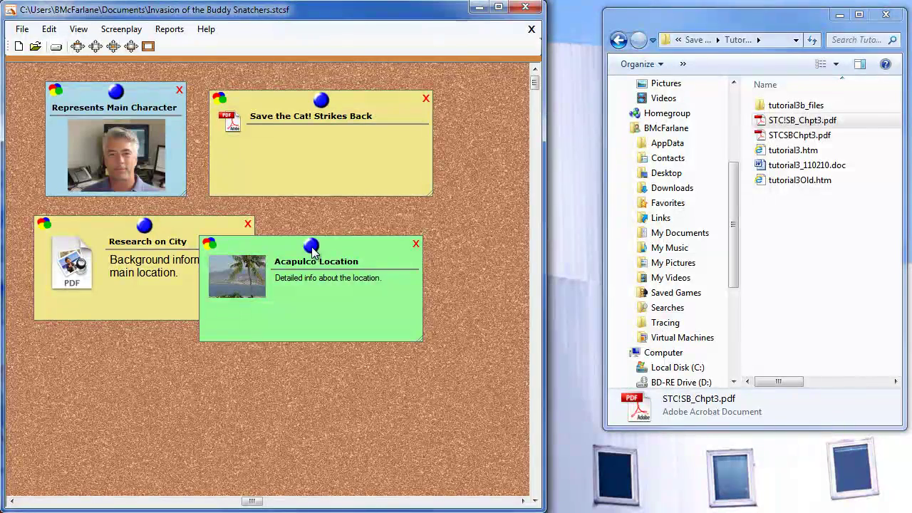
left_click_drag(312, 247, 291, 212)
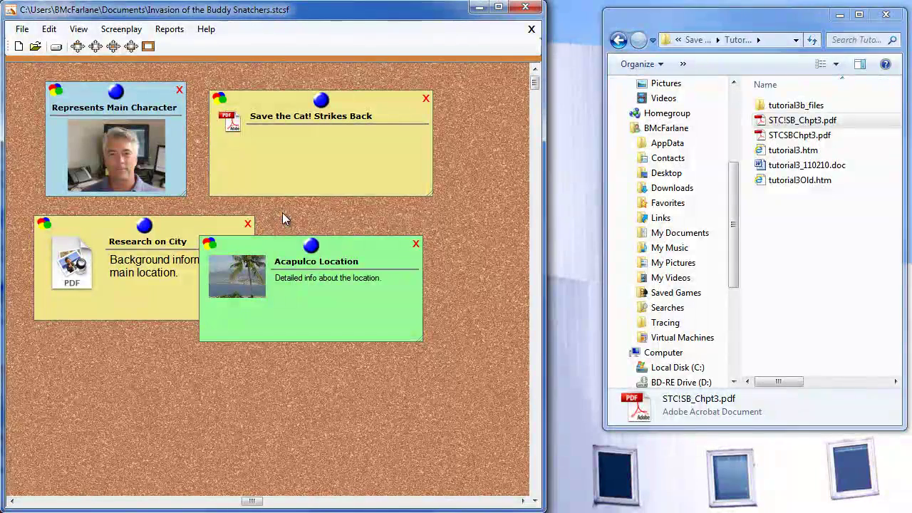
Step: Create a new note card on the empty corkboard and choose a text color for its body
double_click(114, 373)
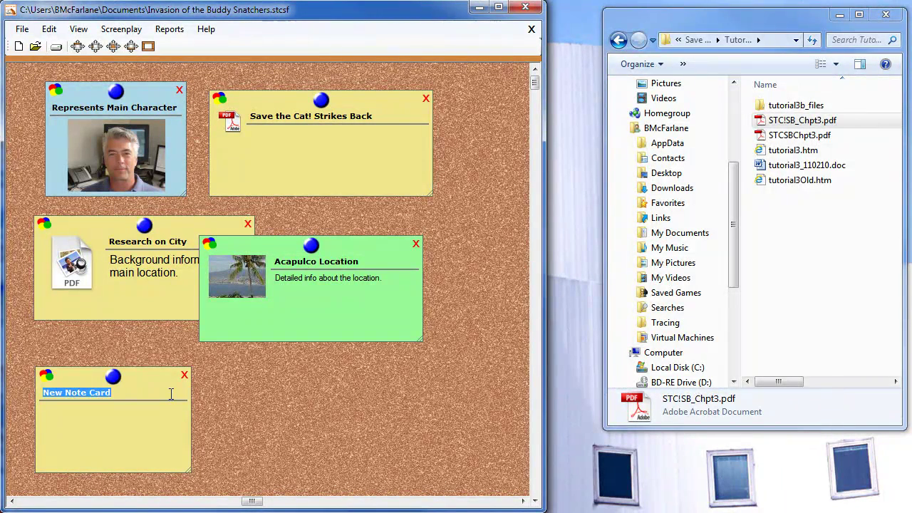
left_click(141, 413)
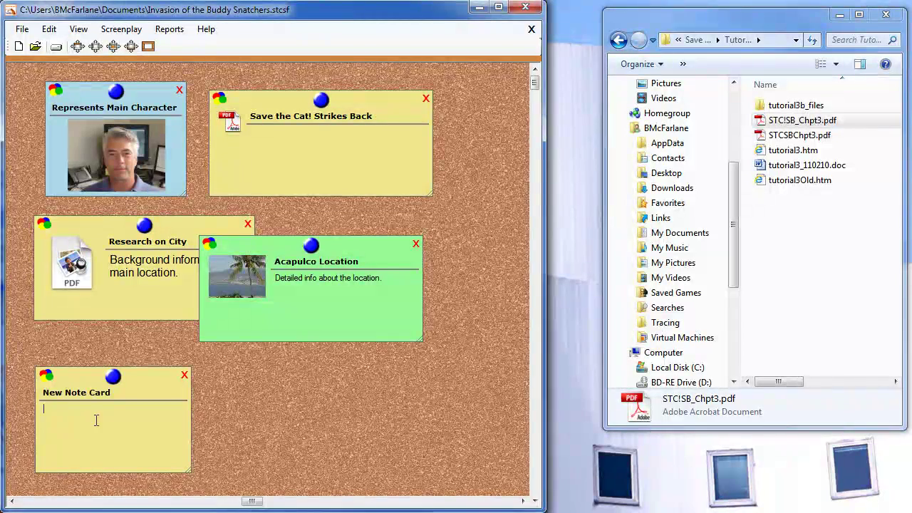
right_click(75, 412)
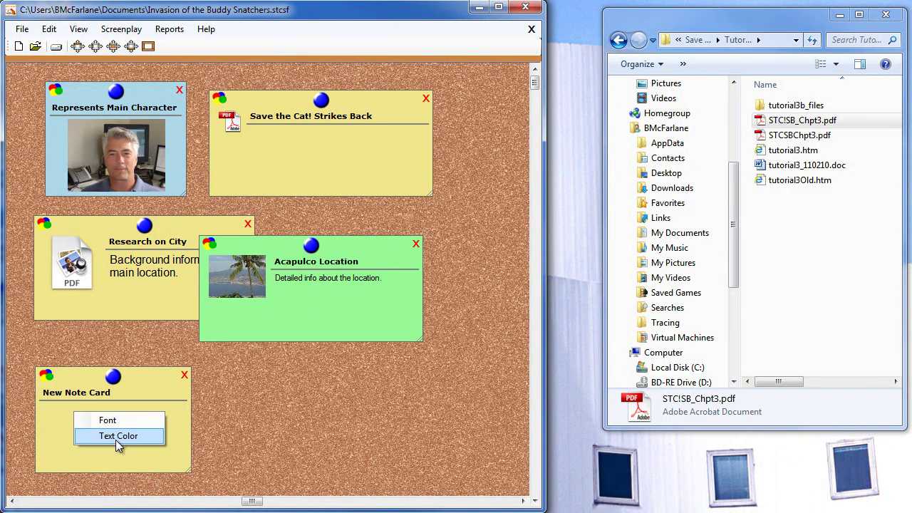
left_click(119, 457)
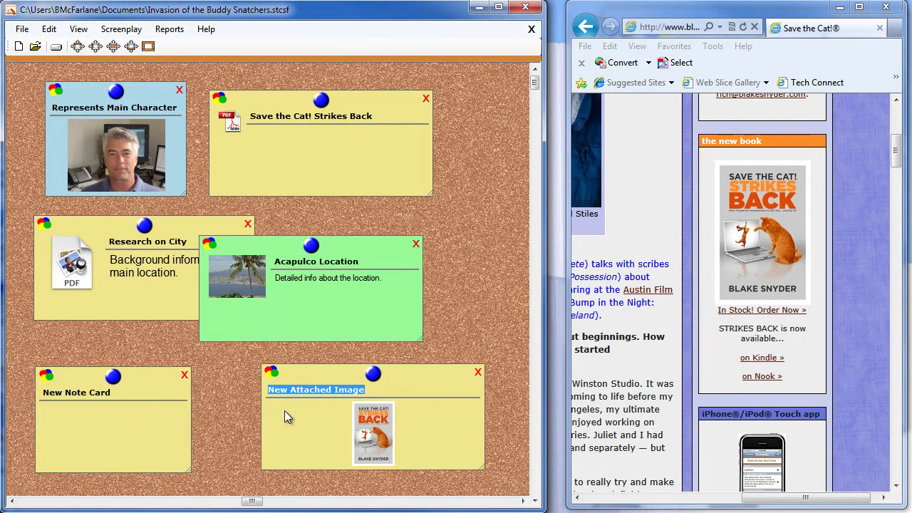
key("super+Tab")
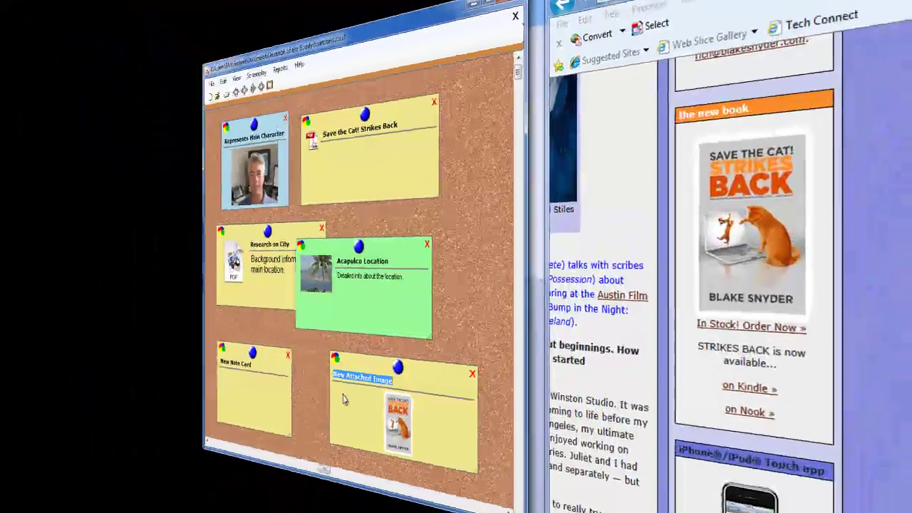